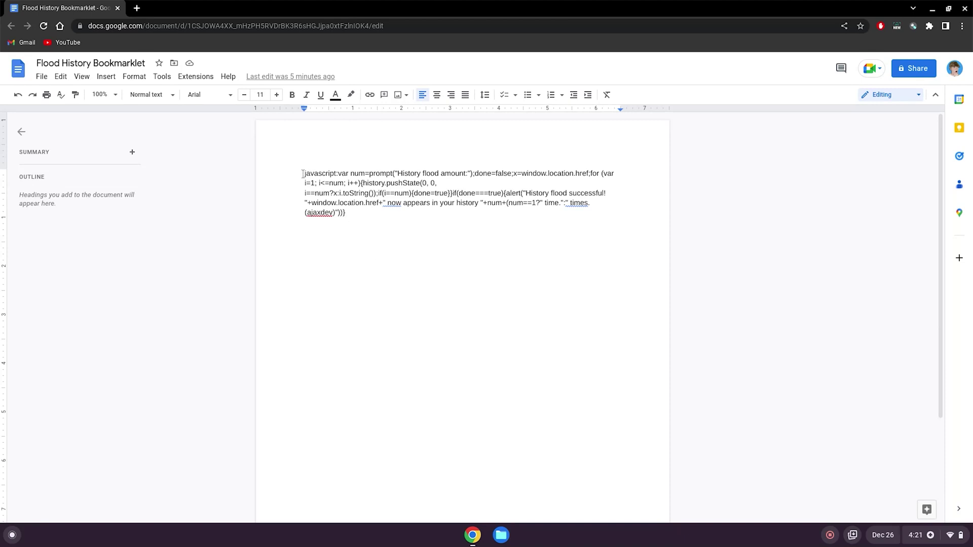
- Copy the whole javascript bookmarklet paragraph, which ends with the 'History flood successful!' alert
left_click_drag(303, 174, 346, 213)
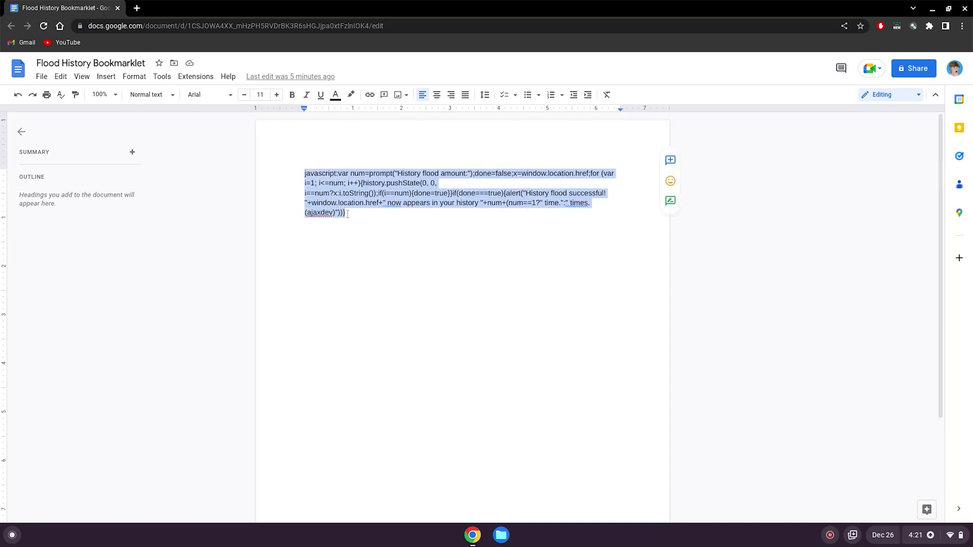
right_click(349, 196)
left_click(364, 218)
left_click(361, 214)
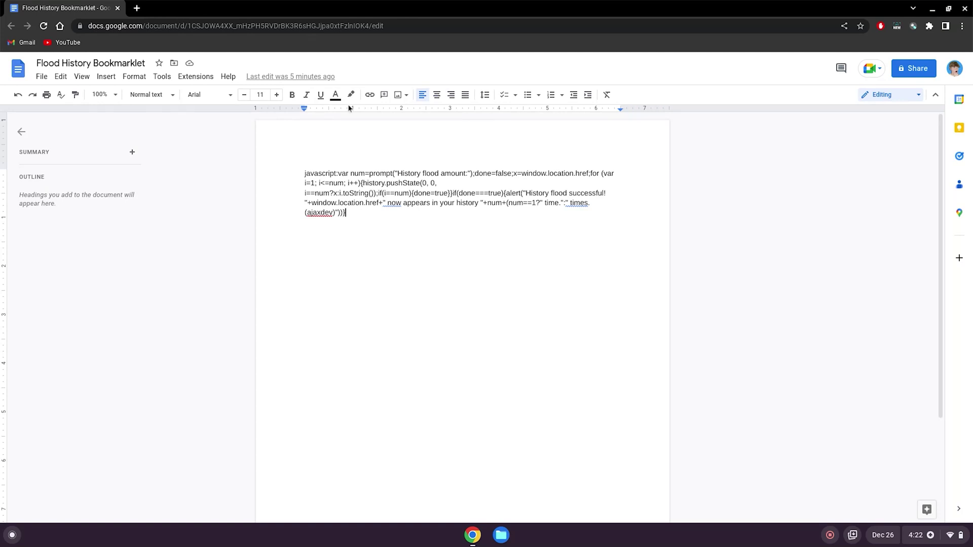
- Save a 'Flood History' bookmark on the bookmarks bar with the pasted script as its URL
right_click(340, 45)
left_click(393, 134)
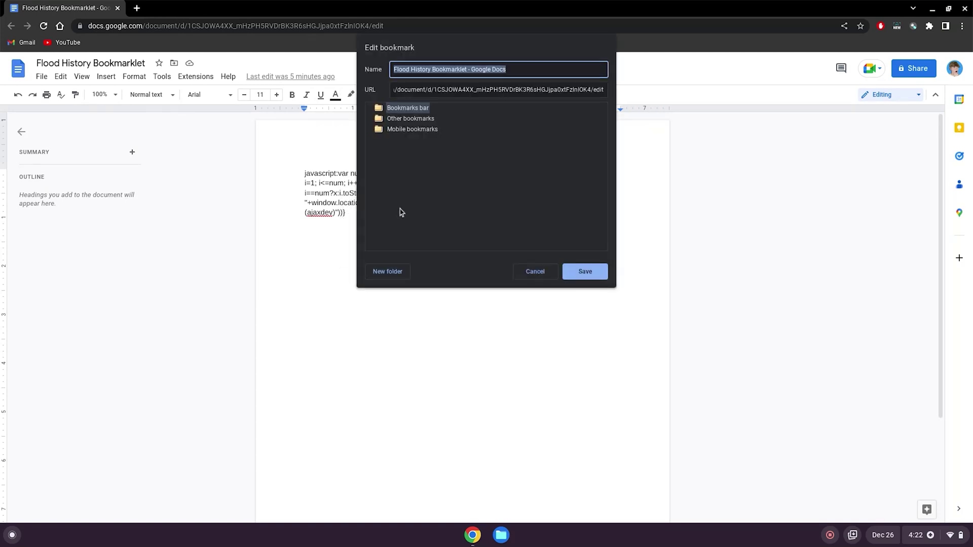
key("BackSpace")
type("Flood History")
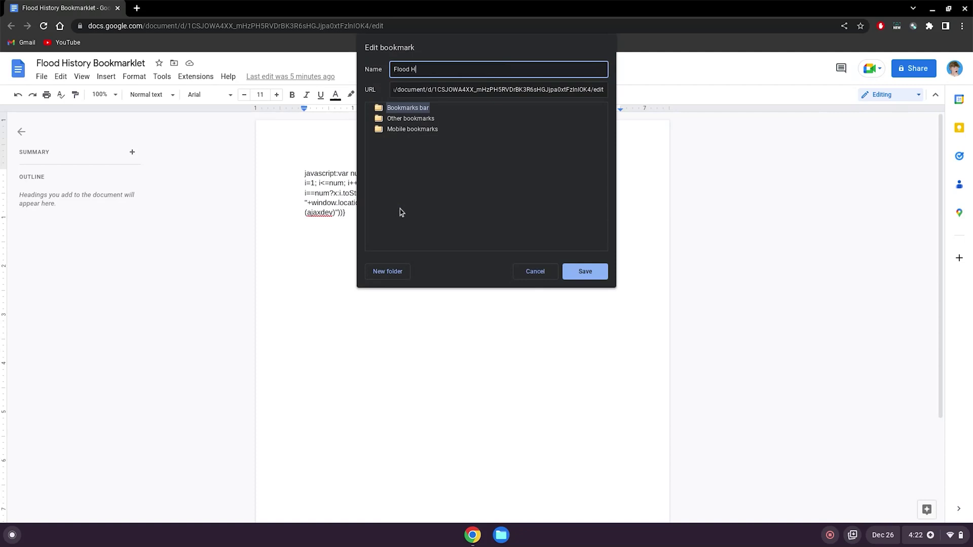
left_click(432, 89)
key("ctrl+a")
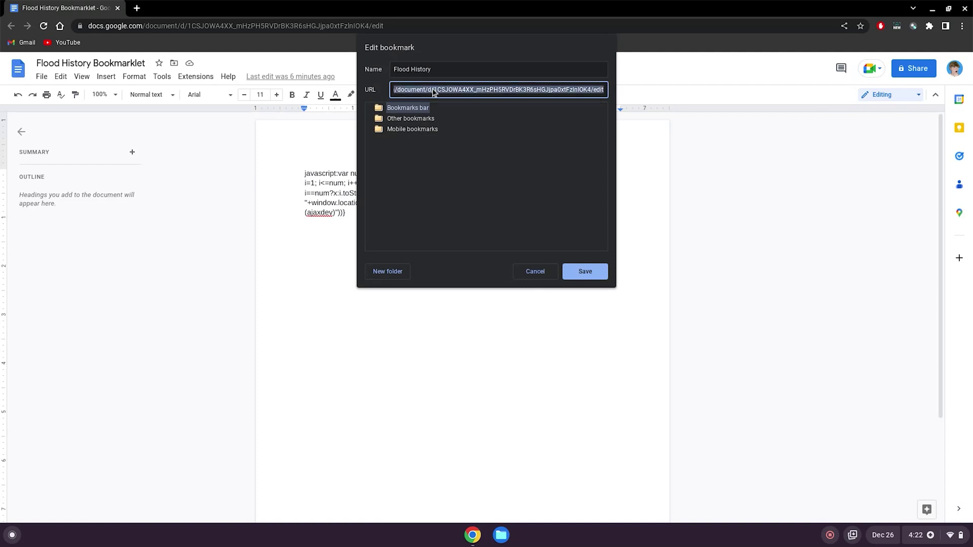
key("BackSpace")
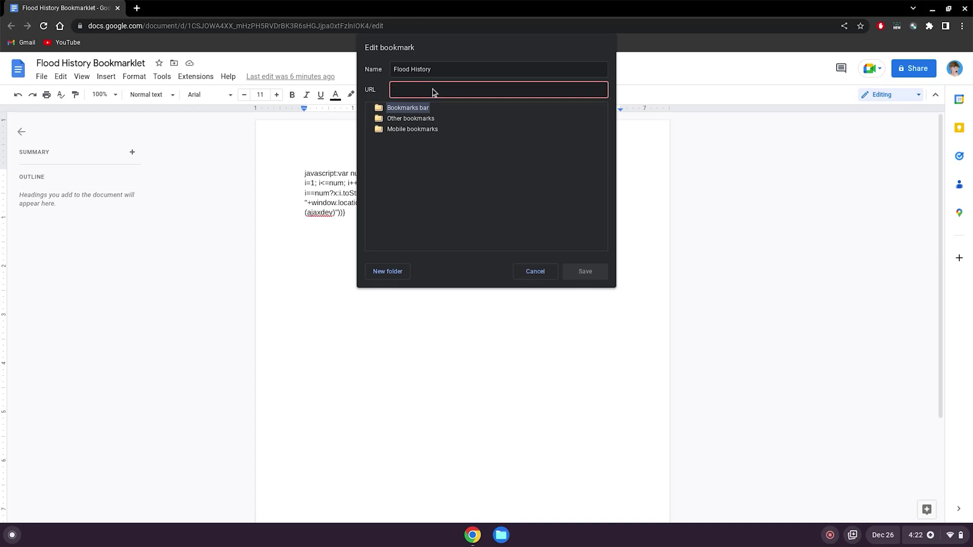
key("ctrl+v")
left_click(579, 272)
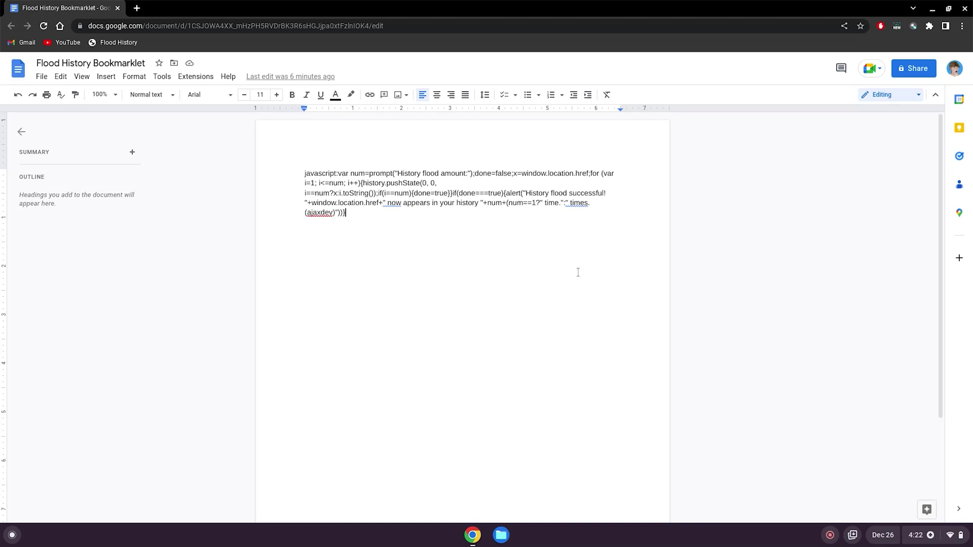
- Run the Flood History bookmarklet with a flood amount of 30 and dismiss the success message
left_click(103, 43)
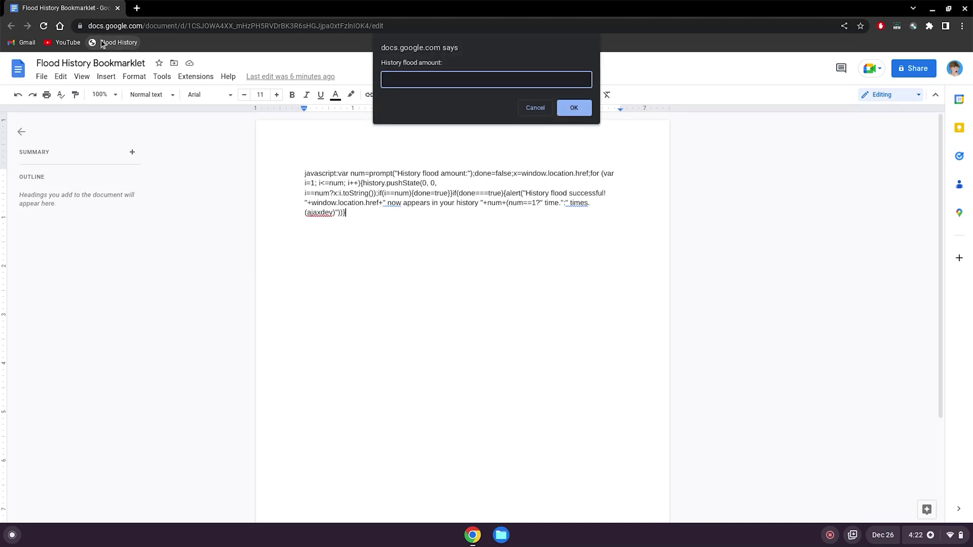
type("30")
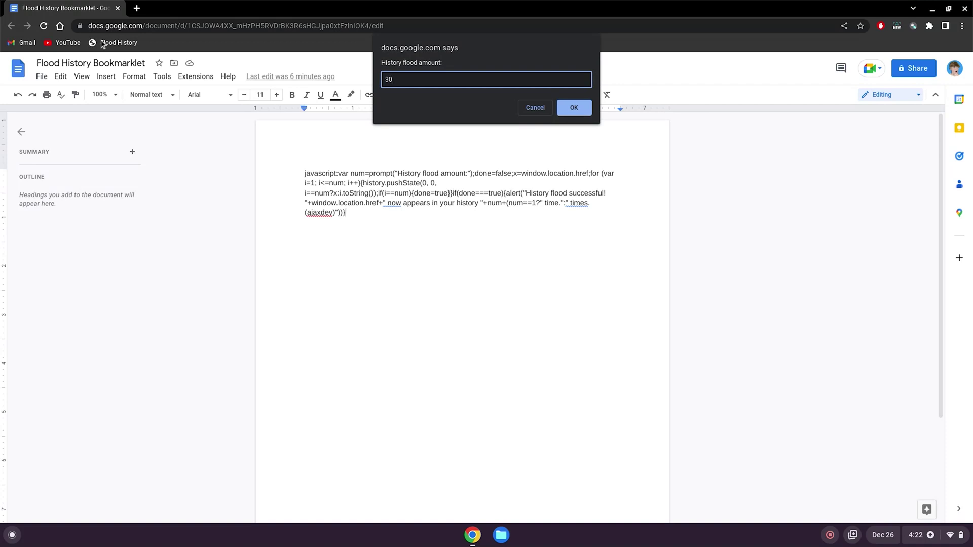
left_click(581, 113)
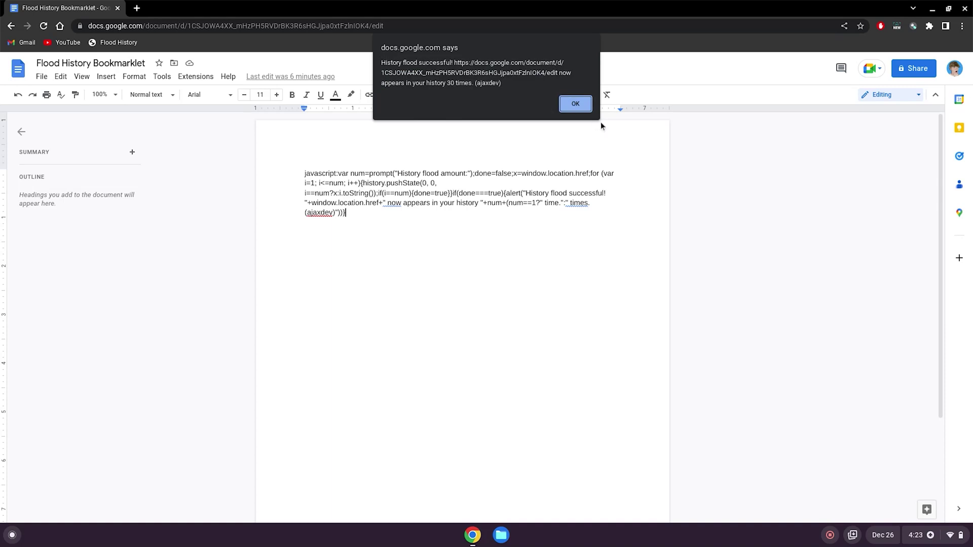
left_click(580, 108)
- Open the History page listing the repeated document visits
left_click(962, 26)
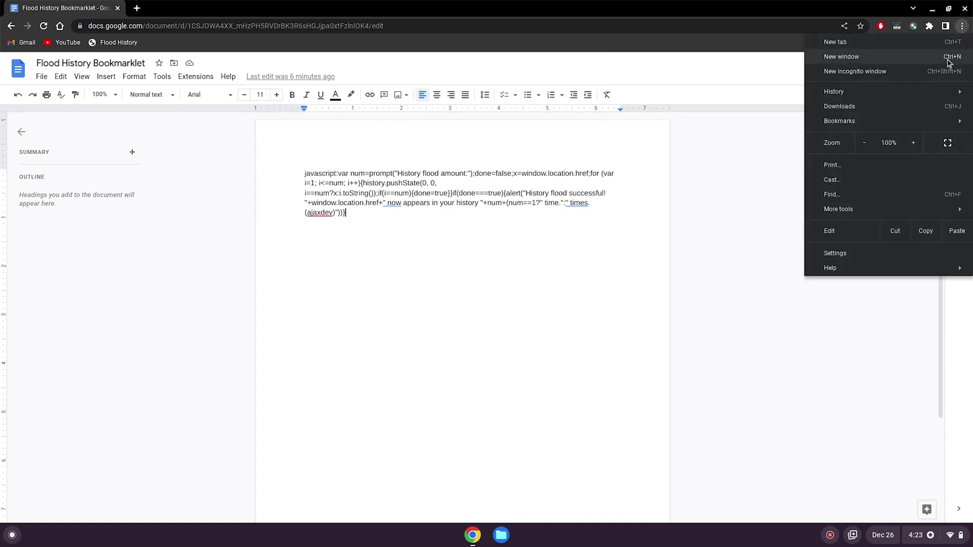
mouse_move(885, 96)
left_click(709, 92)
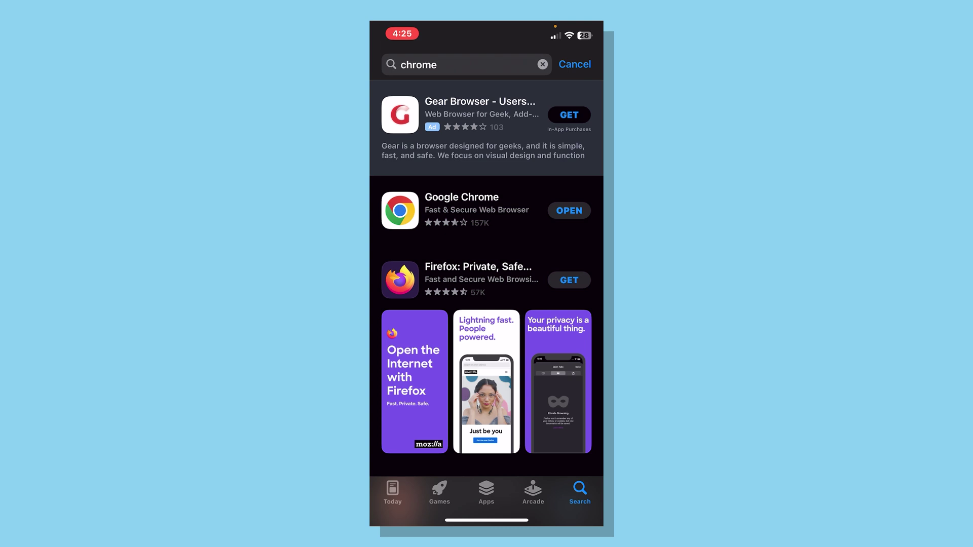
- Swipe from the App Store over to the Chrome app on the iPhone
left_click_drag(456, 520, 568, 520)
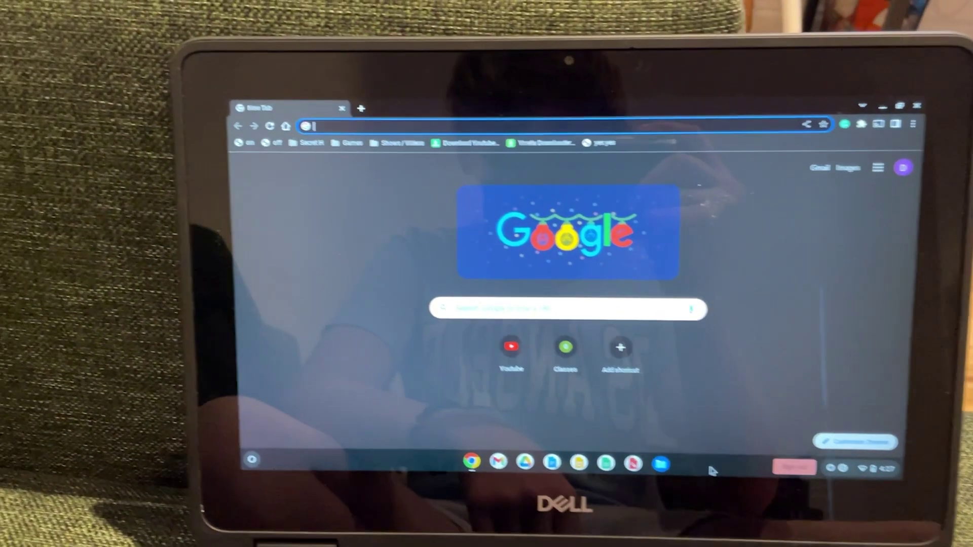
- Load Bing, then open youtube.com in a new tab
type("bing.com")
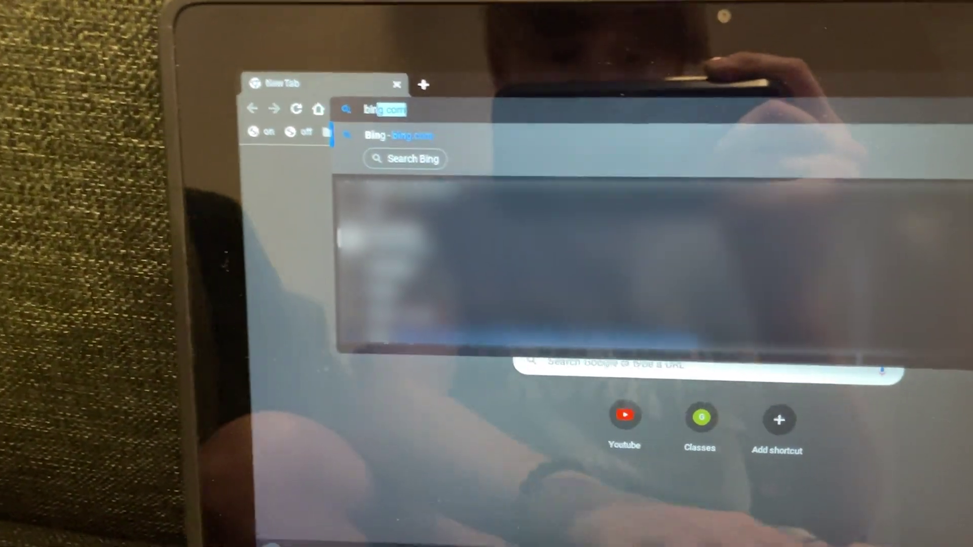
key("Return")
left_click(423, 85)
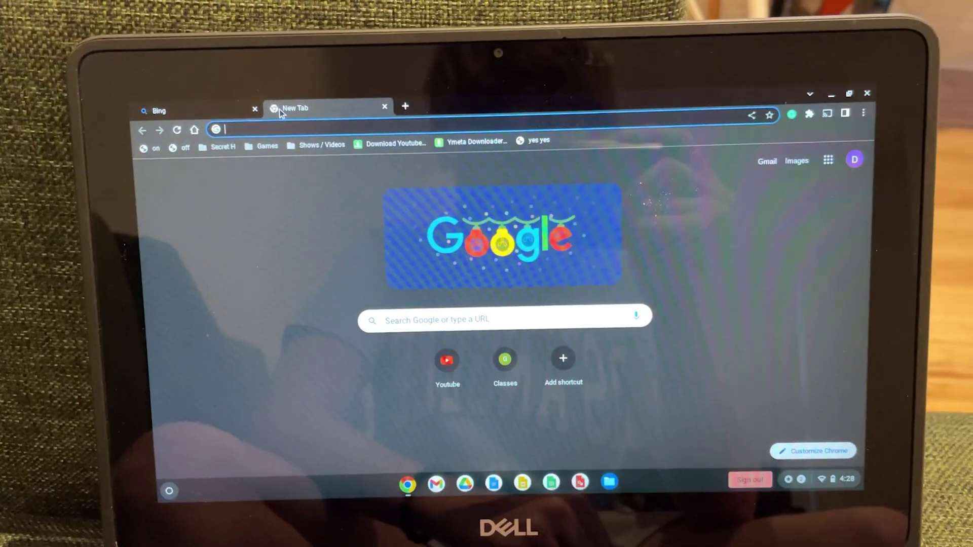
type("youtube.com")
key("Return")
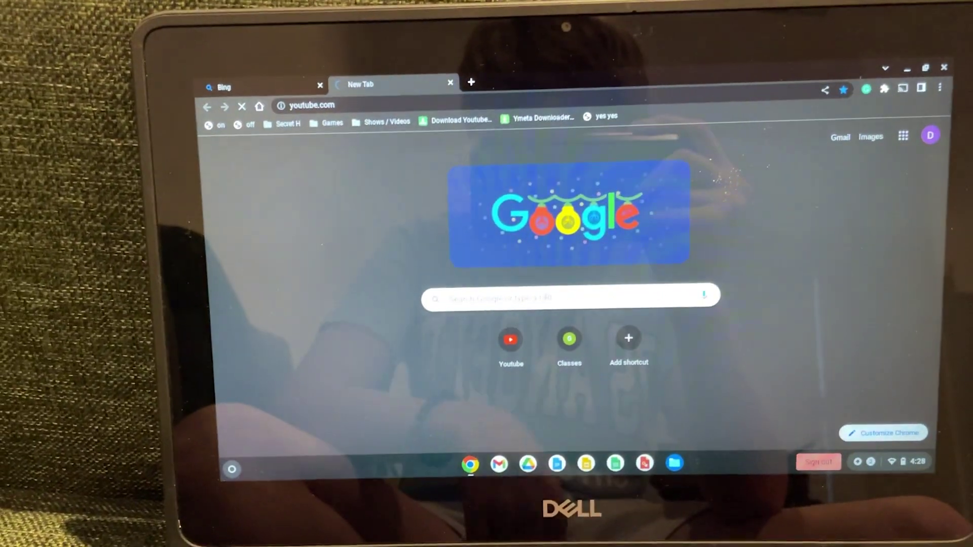
- Open the Chromebook's browsing History page
left_click(931, 96)
mouse_move(790, 173)
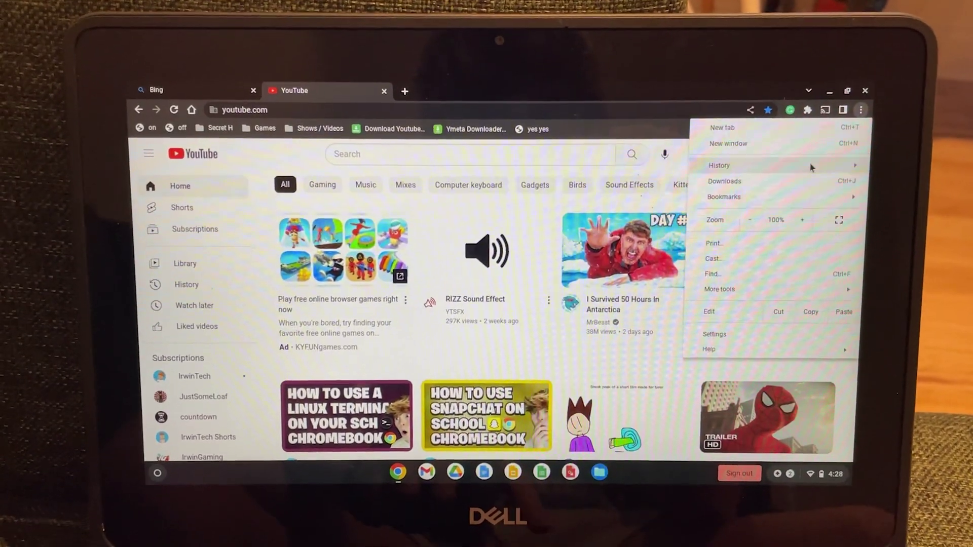
left_click(846, 113)
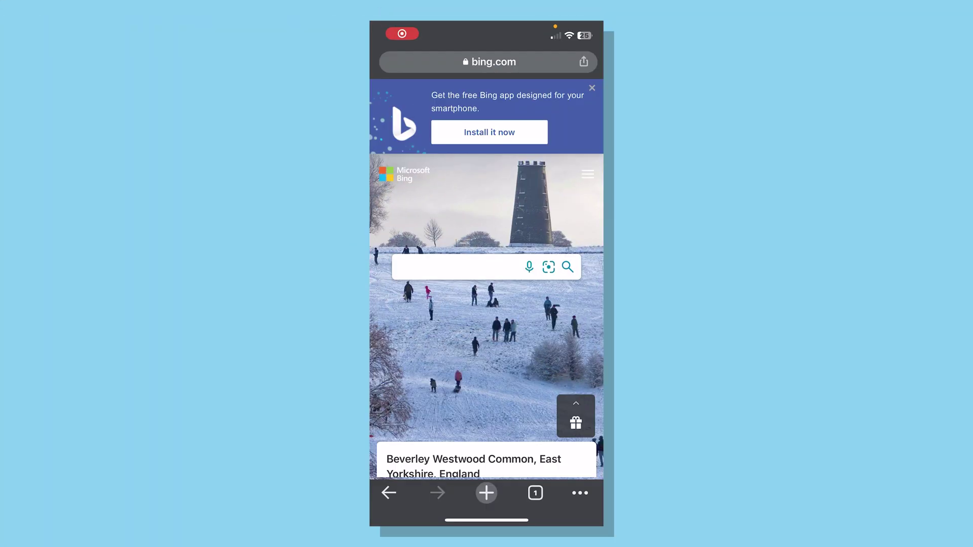
- In iPhone Chrome, clear Last Hour browsing history after briefly checking Recent Tabs
left_click(580, 493)
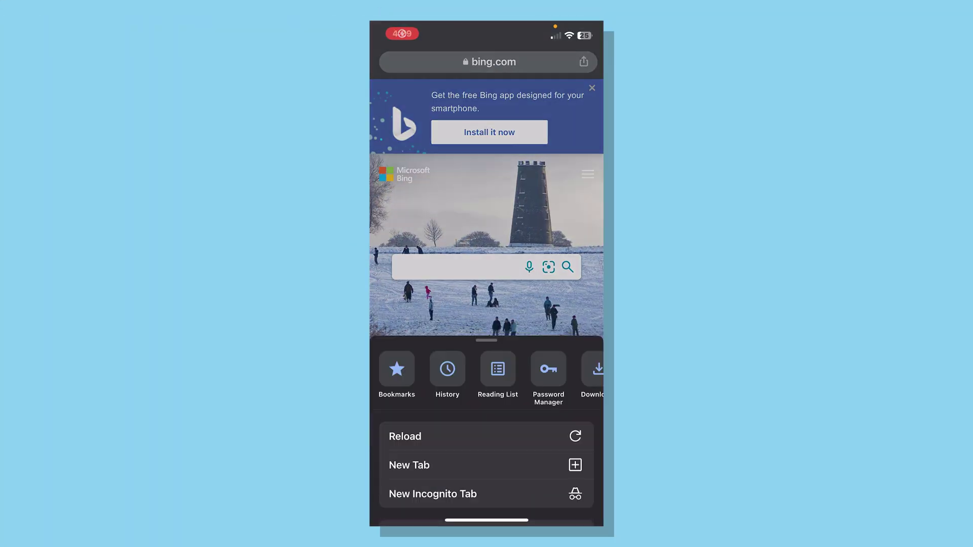
left_click(472, 286)
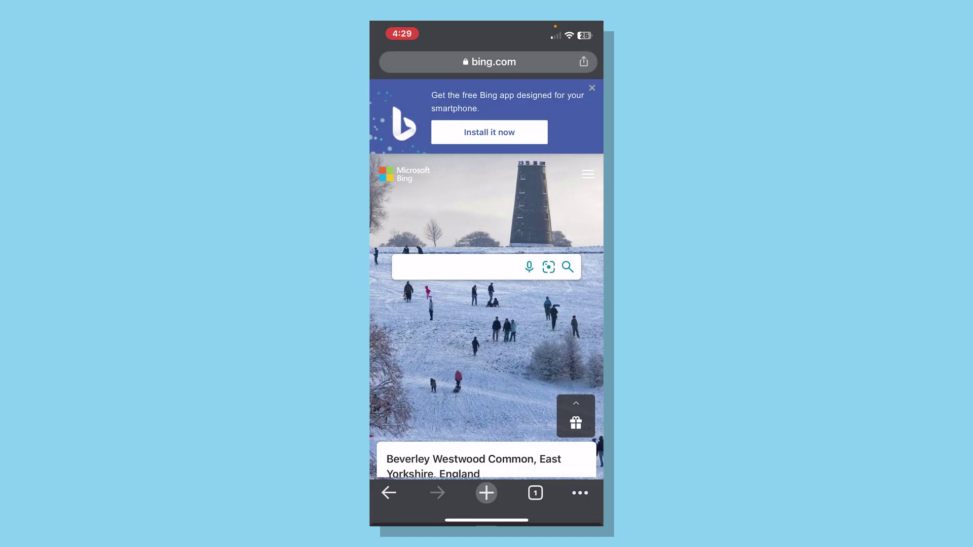
left_click(580, 99)
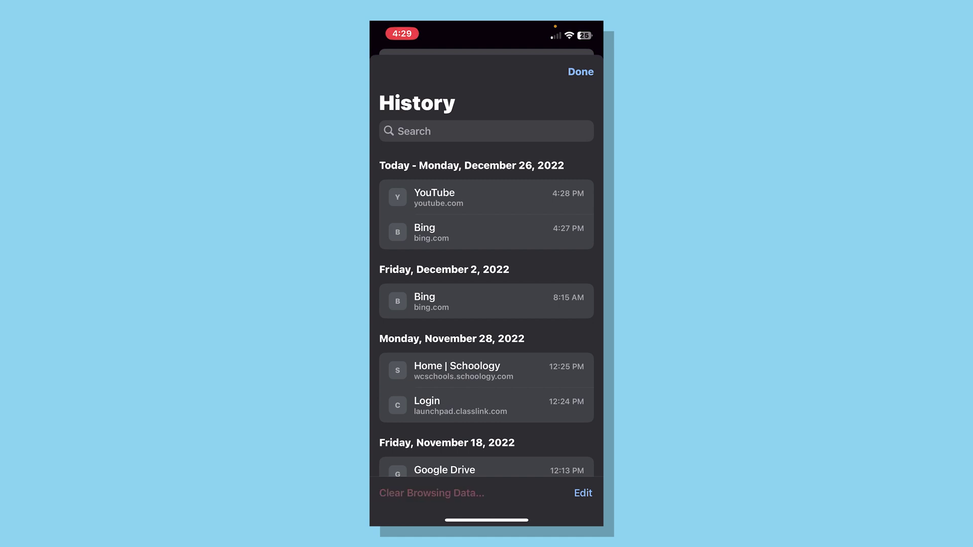
left_click(432, 493)
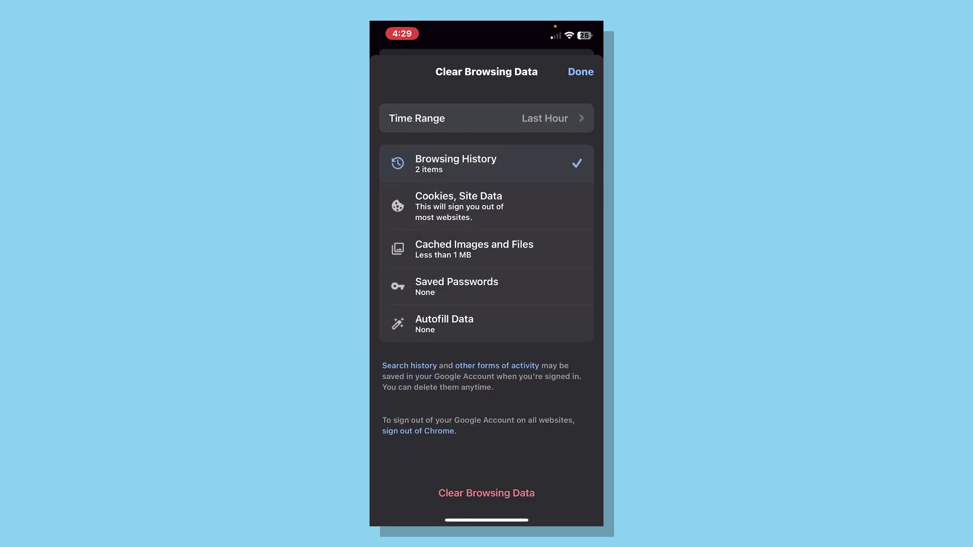
left_click(486, 494)
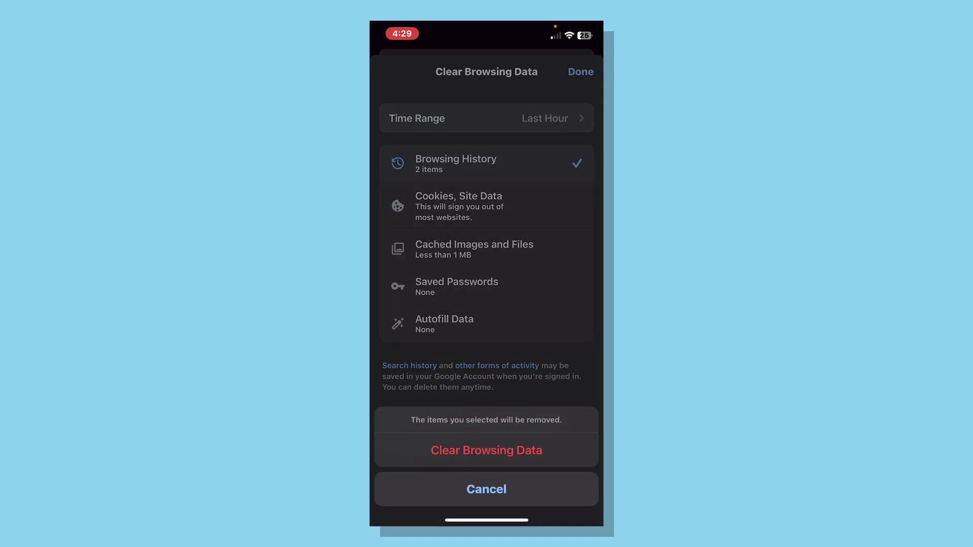
left_click(486, 451)
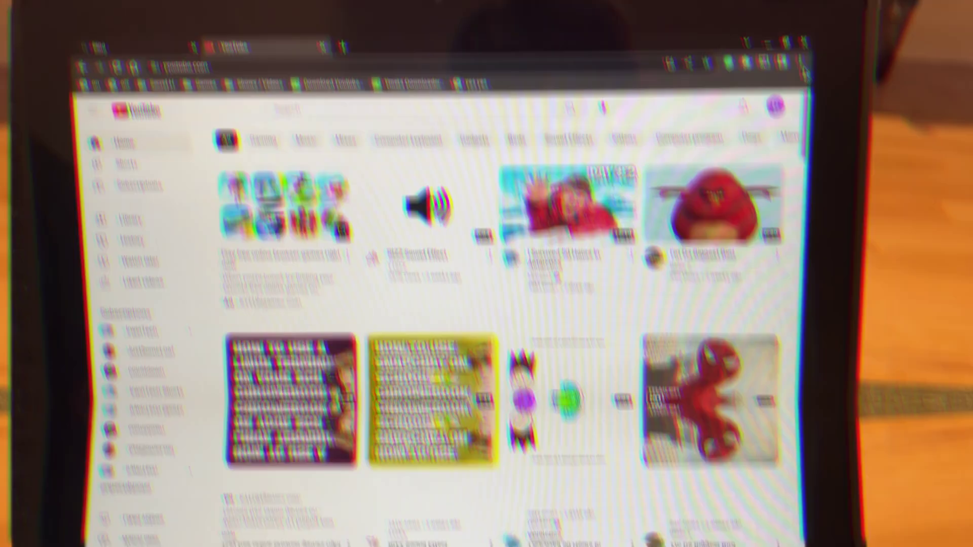
left_click(802, 64)
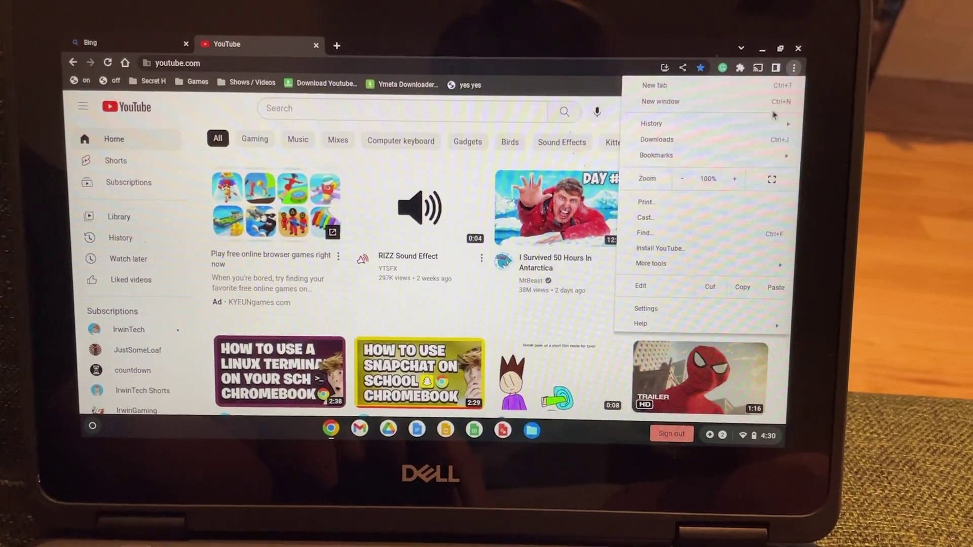
- View the Chromebook history, now showing one Bing visit, and open Clear browsing data settings
mouse_move(762, 127)
left_click(608, 125)
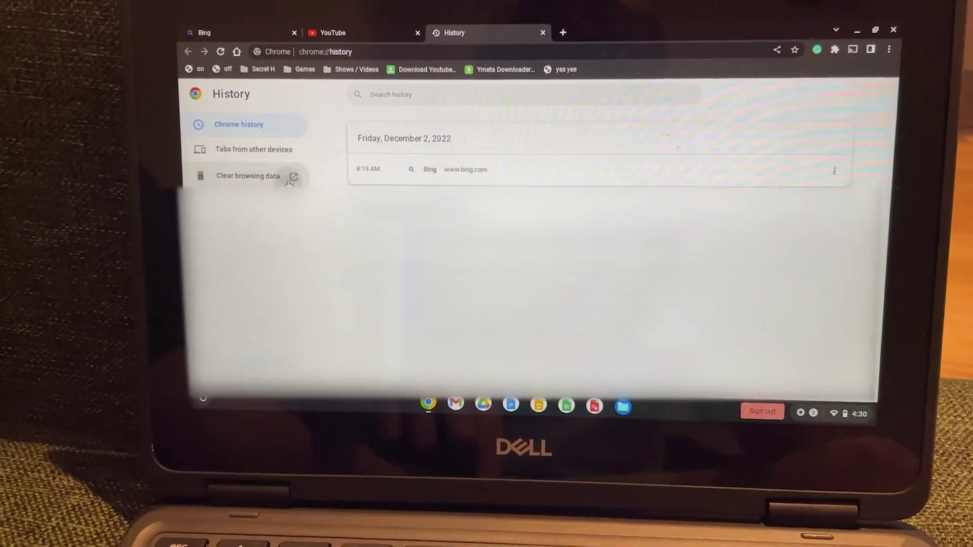
left_click(218, 208)
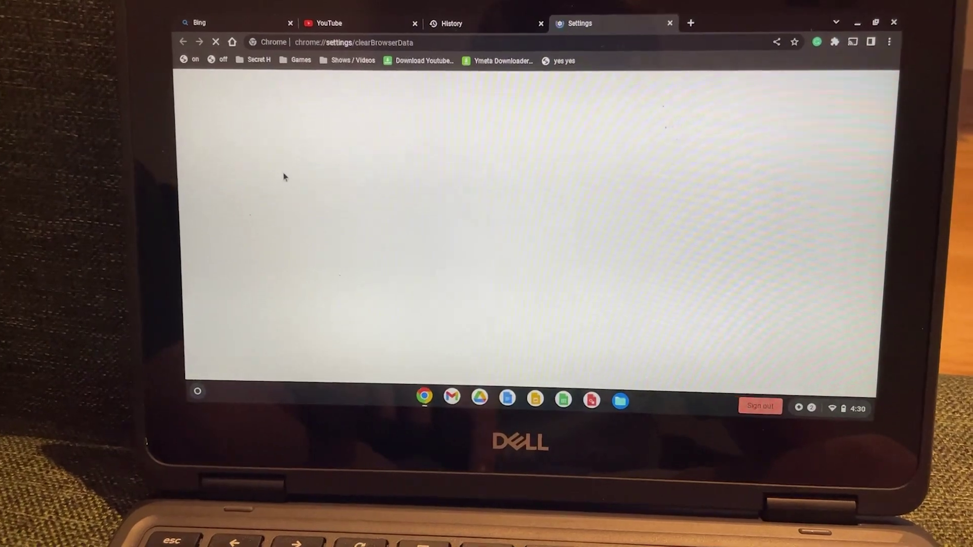